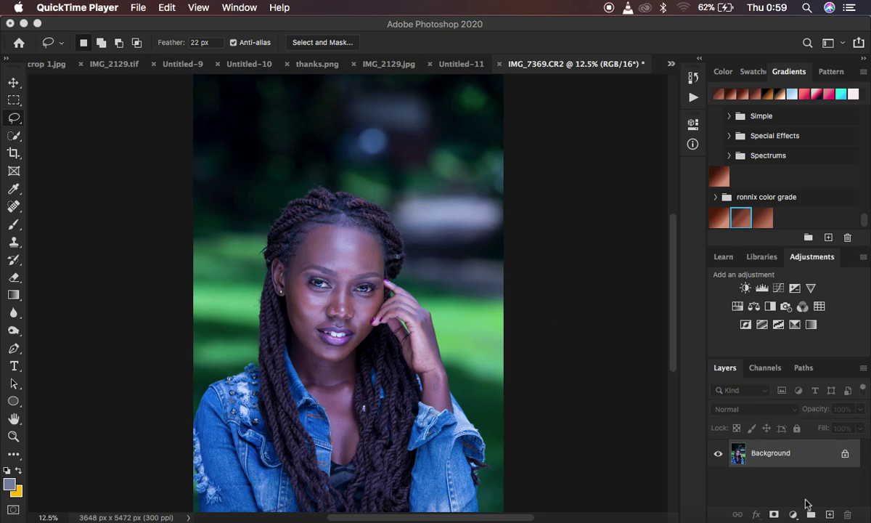
Step: Create Layer 1 above the Background and fill it with 50% Gray at Normal mode, 100% opacity
left_click(830, 515)
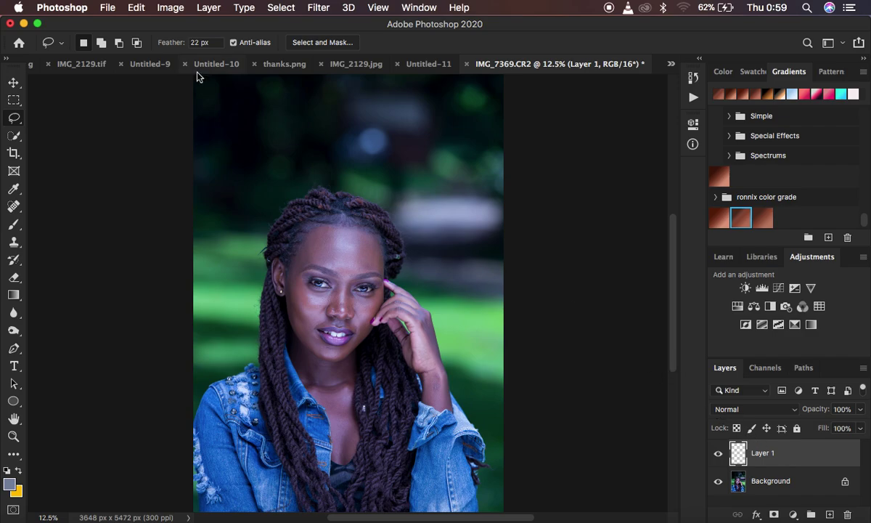
left_click(135, 8)
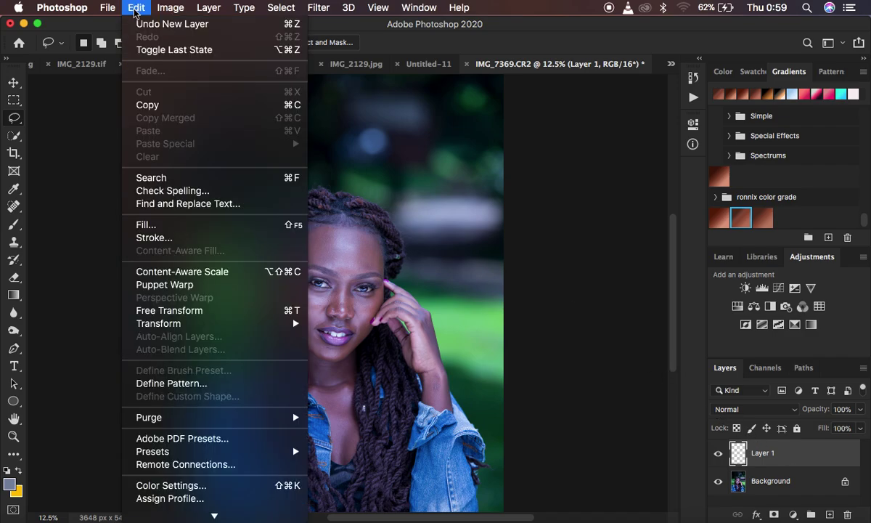
left_click(166, 226)
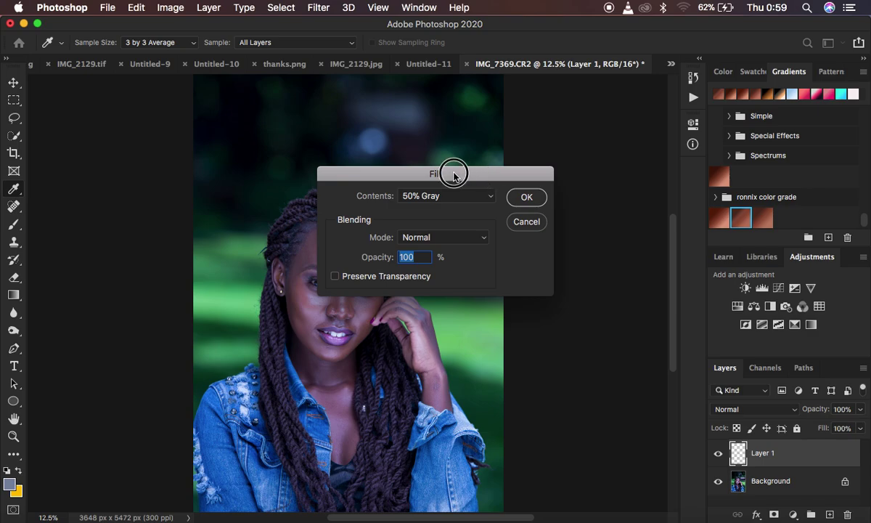
left_click_drag(456, 175, 496, 159)
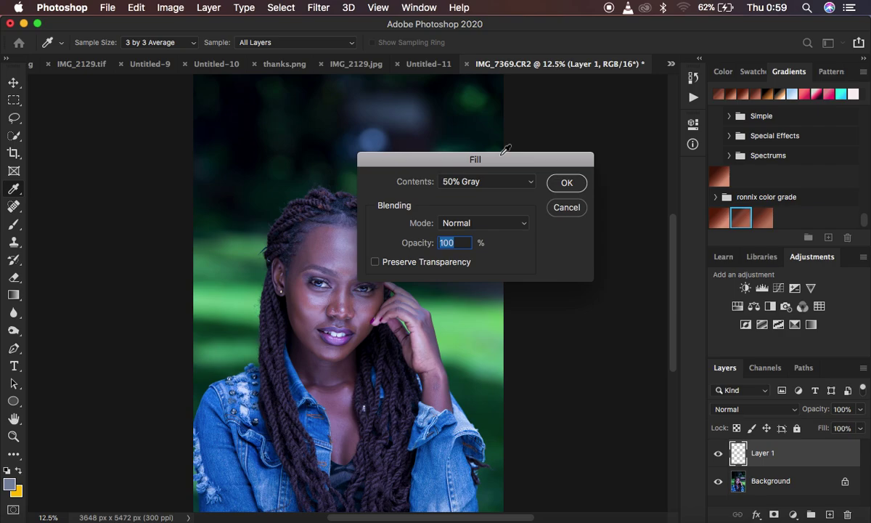
left_click(454, 185)
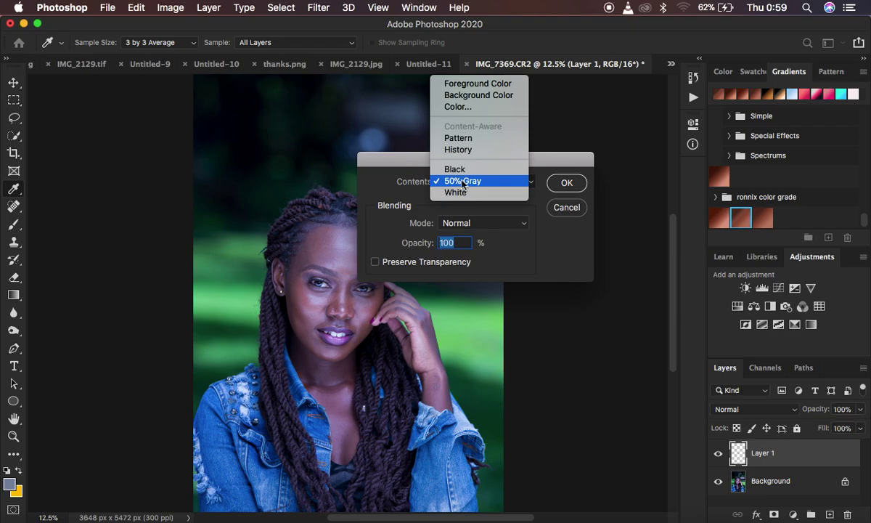
left_click(477, 182)
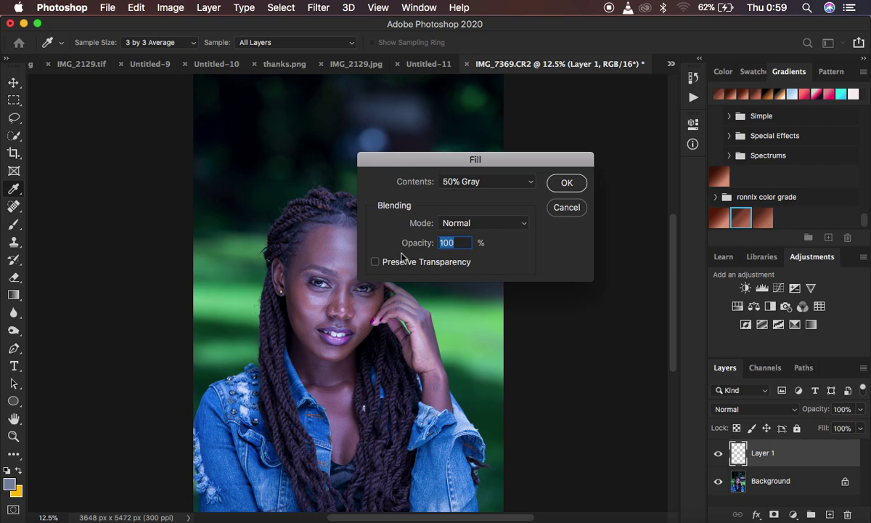
left_click(567, 183)
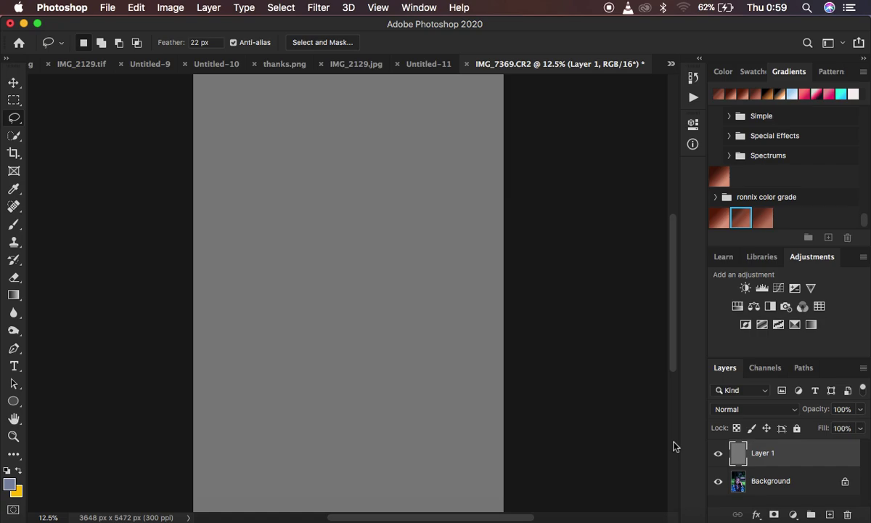
Step: Change Layer 1's blend mode from Normal to Difference
left_click(747, 409)
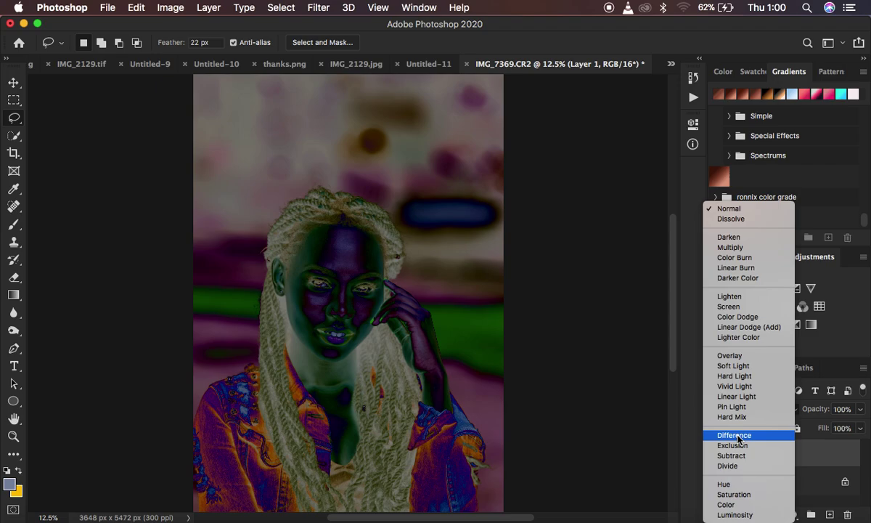
left_click(736, 436)
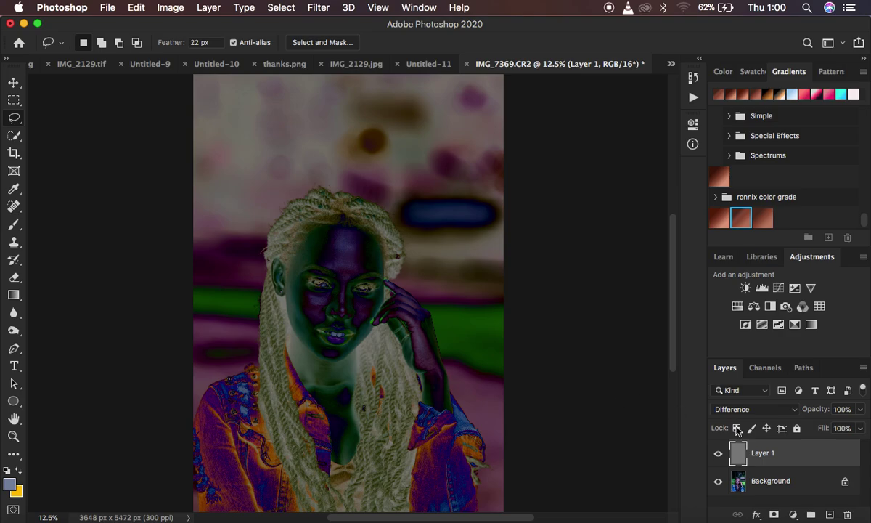
Step: Add a Threshold 1 adjustment layer above Layer 1 at the default level 128
left_click(793, 515)
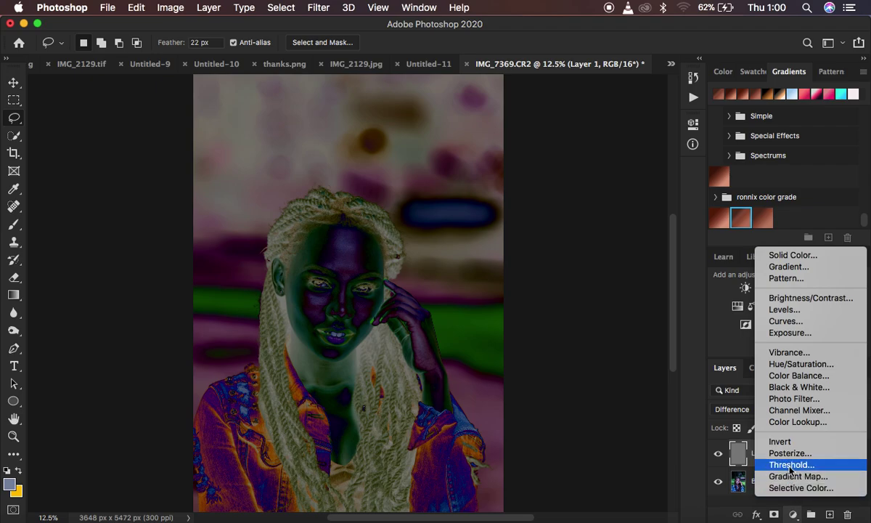
left_click(639, 441)
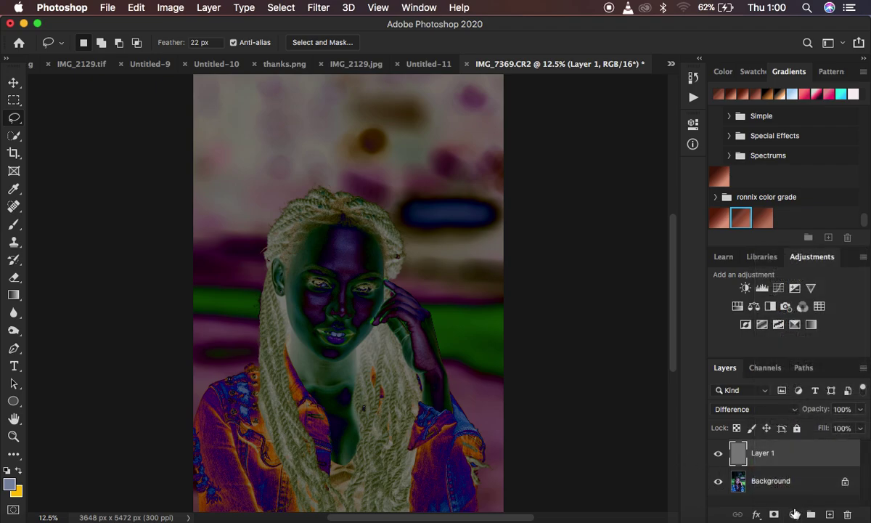
left_click(793, 514)
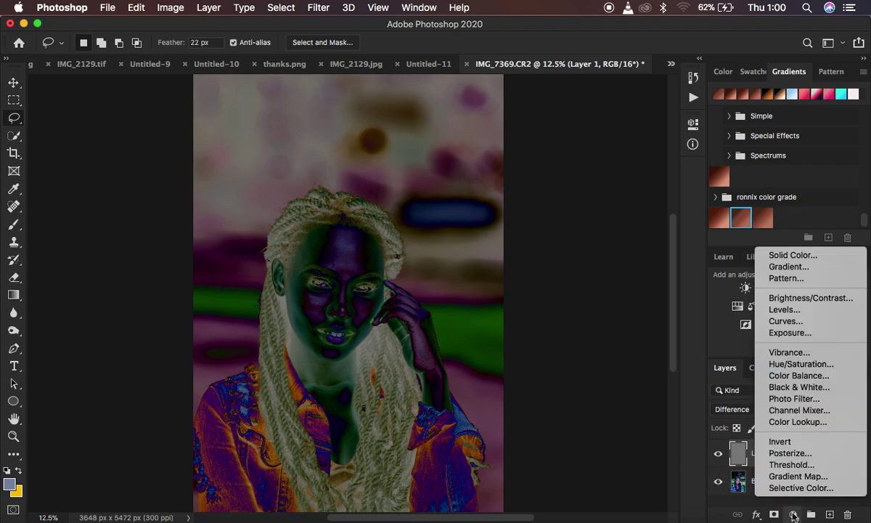
left_click(796, 466)
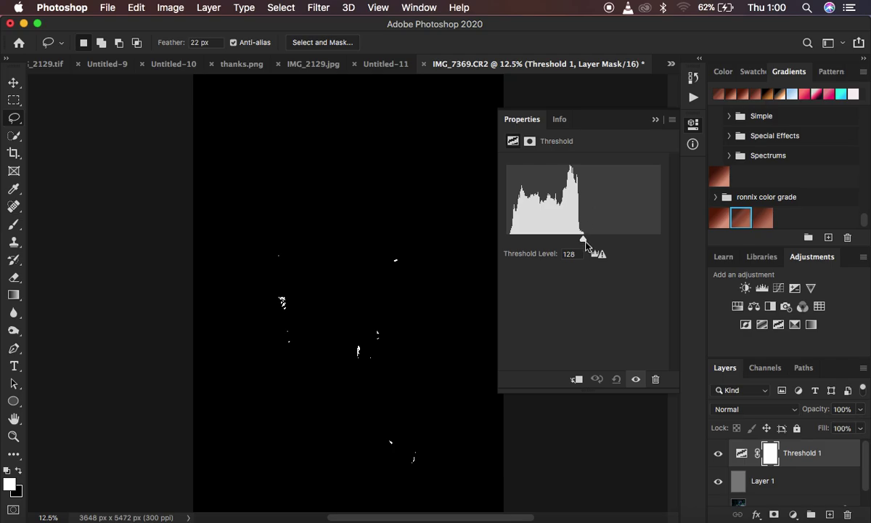
Step: Lower the Threshold level to 17 so only the darkest areas stay black
left_click_drag(584, 238, 498, 232)
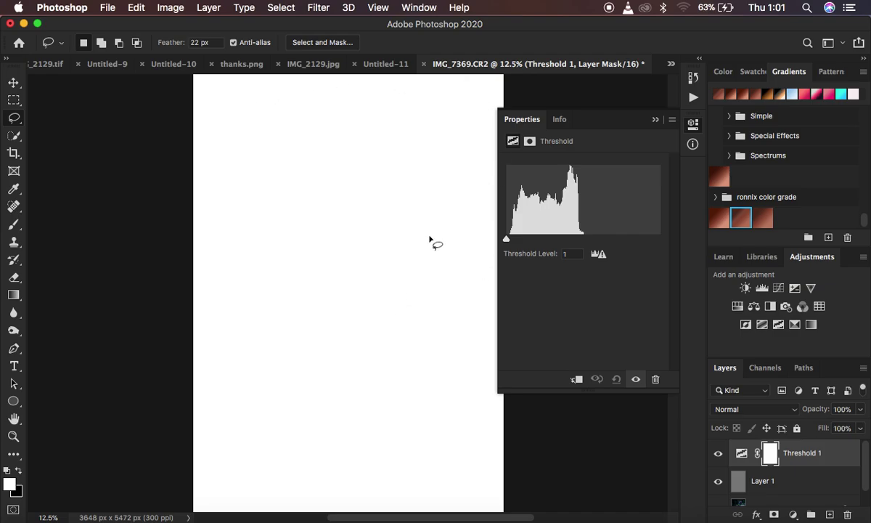
left_click_drag(506, 241, 484, 242)
left_click_drag(506, 242, 518, 243)
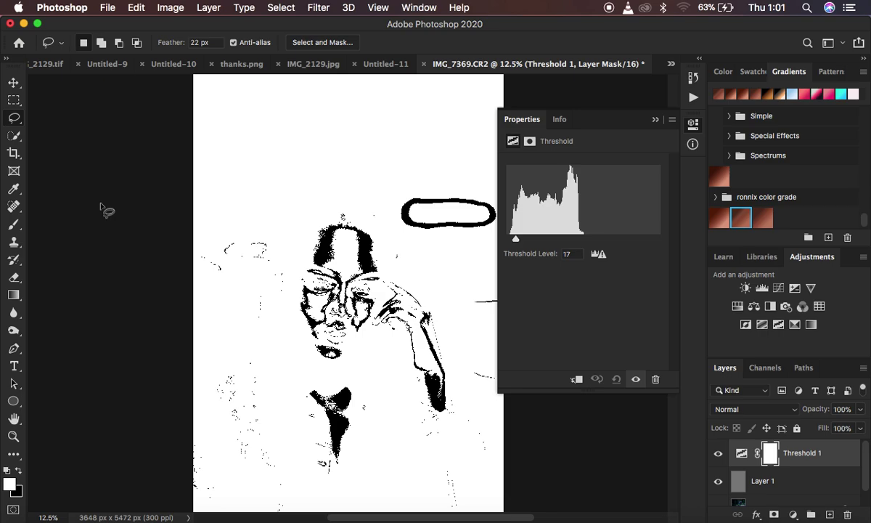
Step: Switch to the Eyedropper tool and keep its sample size at 3 by 3 Average
key("i")
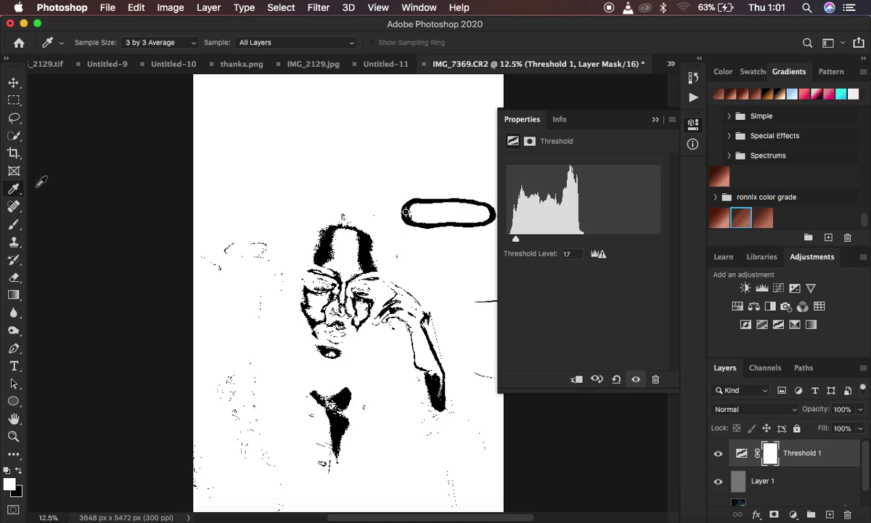
left_click(149, 42)
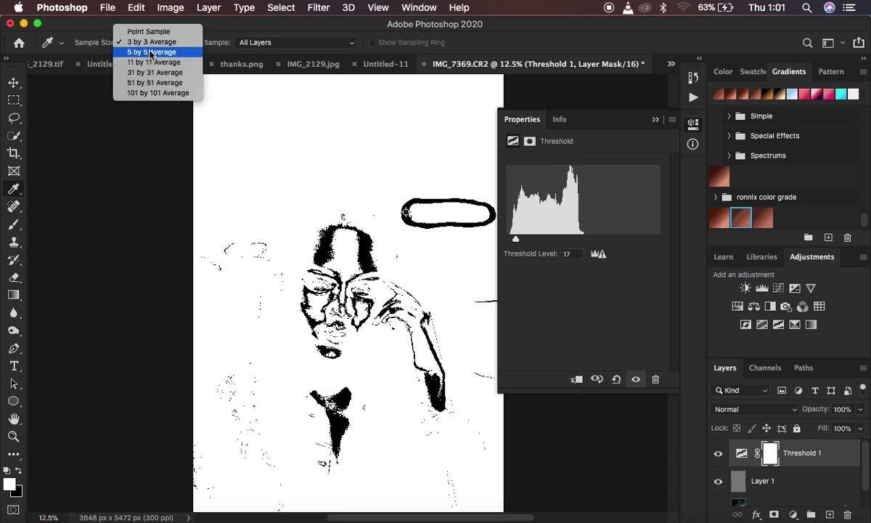
left_click(147, 43)
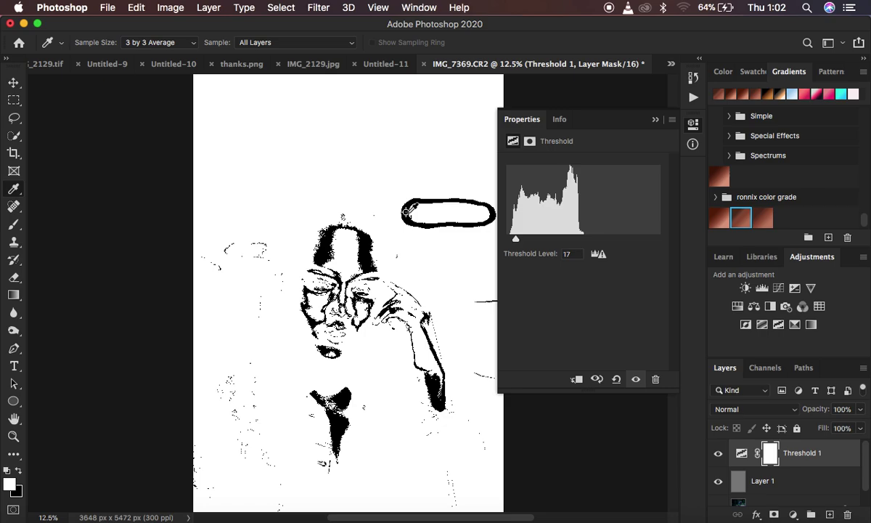
Step: Zoom to 25% and place Color Sampler #1 on the black oval at the upper right
key("super+equal")
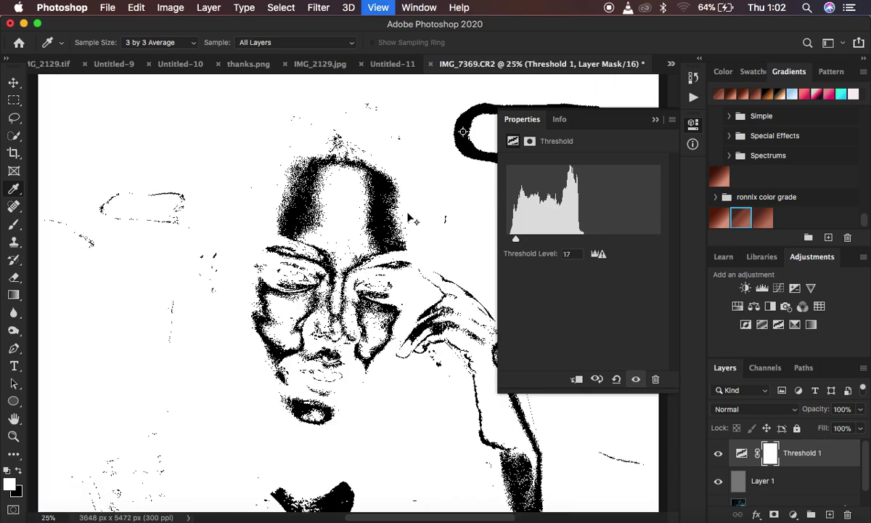
left_click(465, 132)
left_click(462, 132)
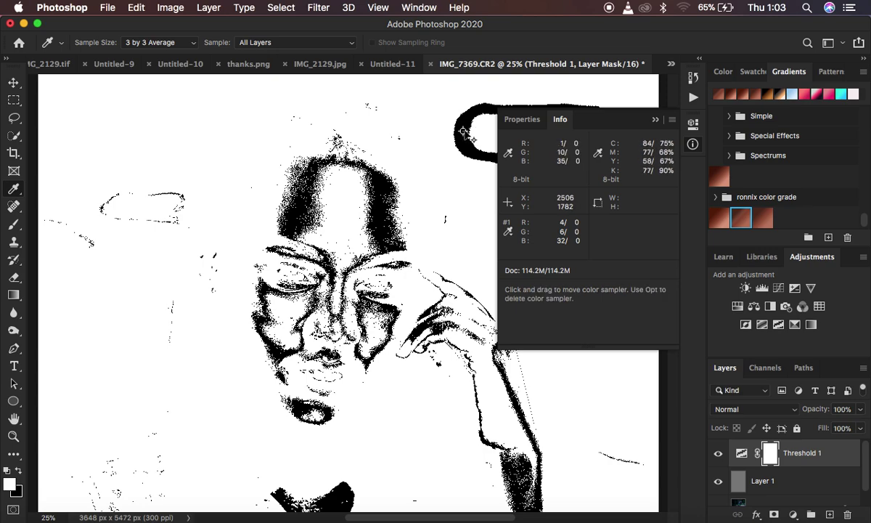
left_click_drag(463, 131, 462, 133)
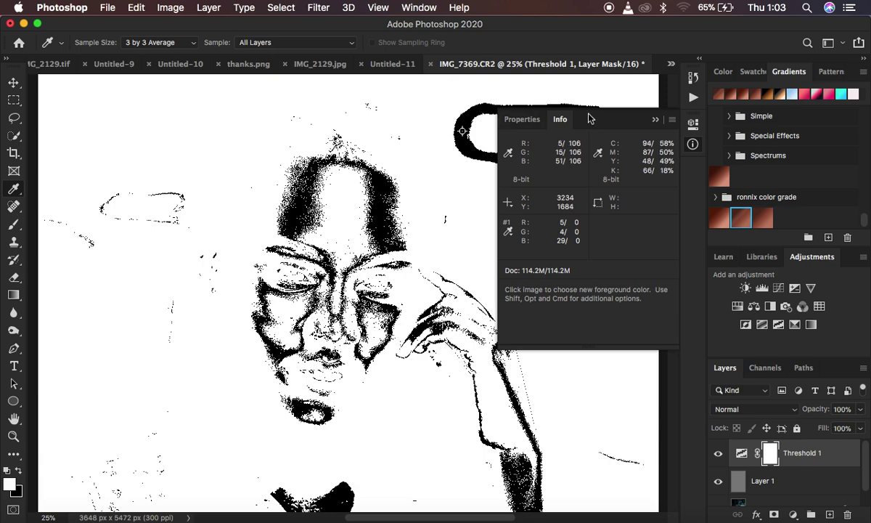
left_click(656, 119)
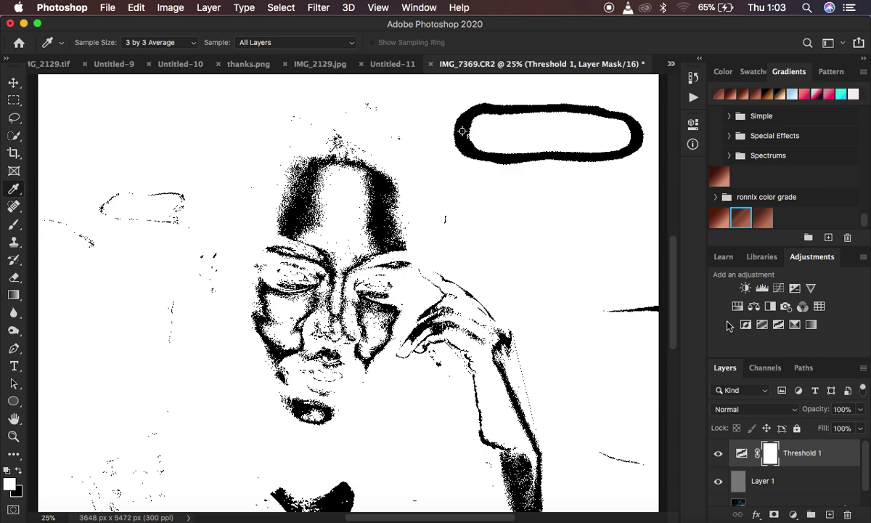
Step: Turn off visibility of Threshold 1 and Layer 1, then make Background the active layer
left_click(720, 453)
left_click(718, 481)
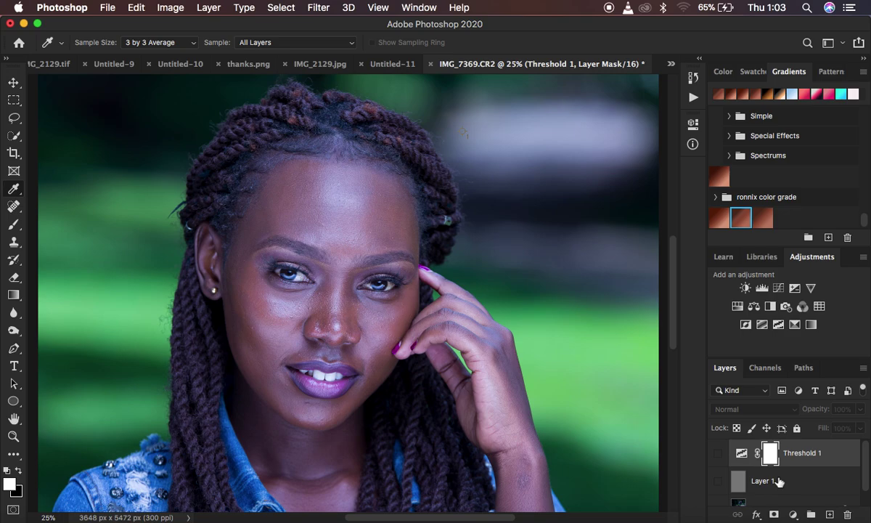
left_click(865, 464)
scroll(806, 487, "down", 2)
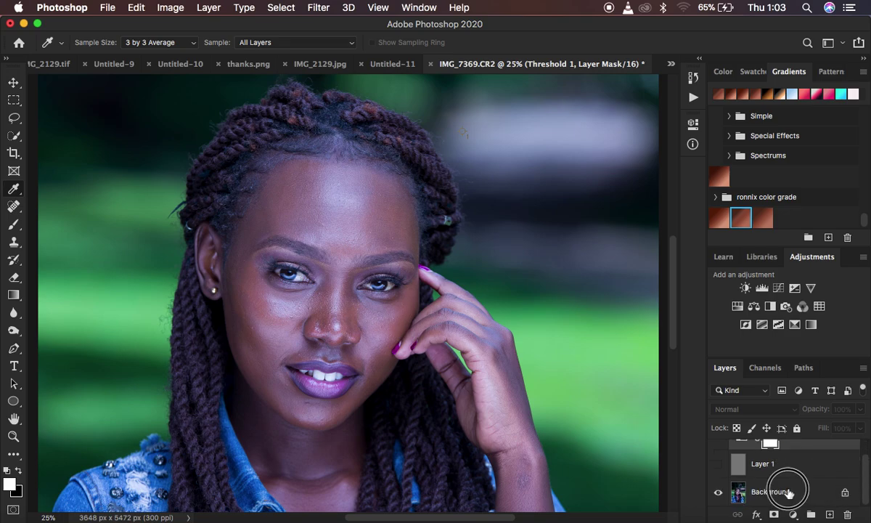
left_click(790, 493)
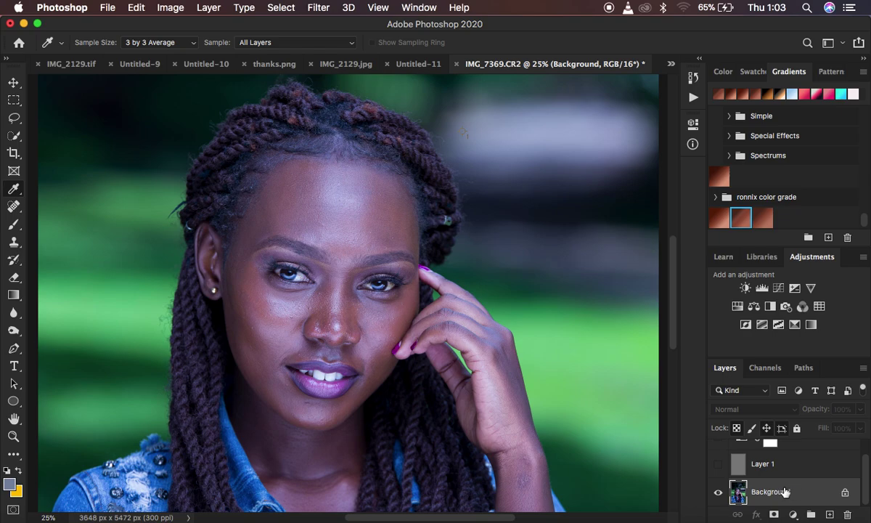
Step: Add a Curves adjustment layer above the Background and select its Set Gray Point eyedropper
left_click(792, 513)
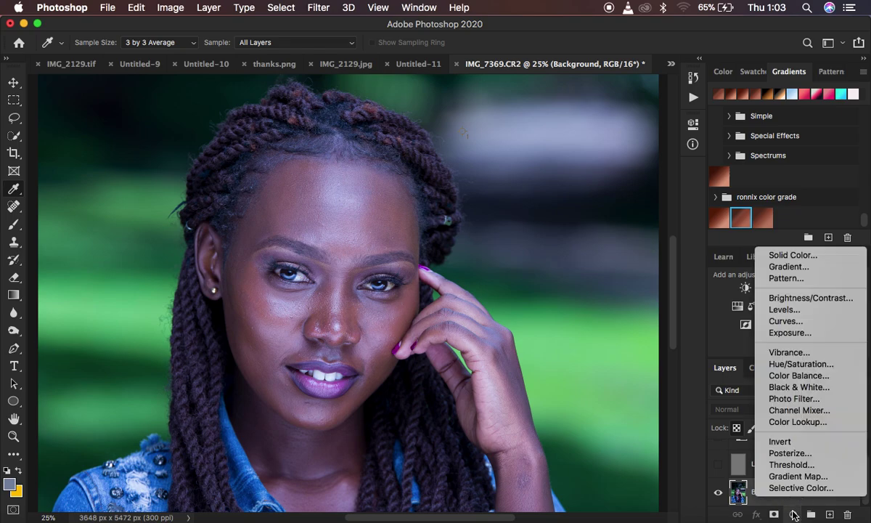
left_click(787, 321)
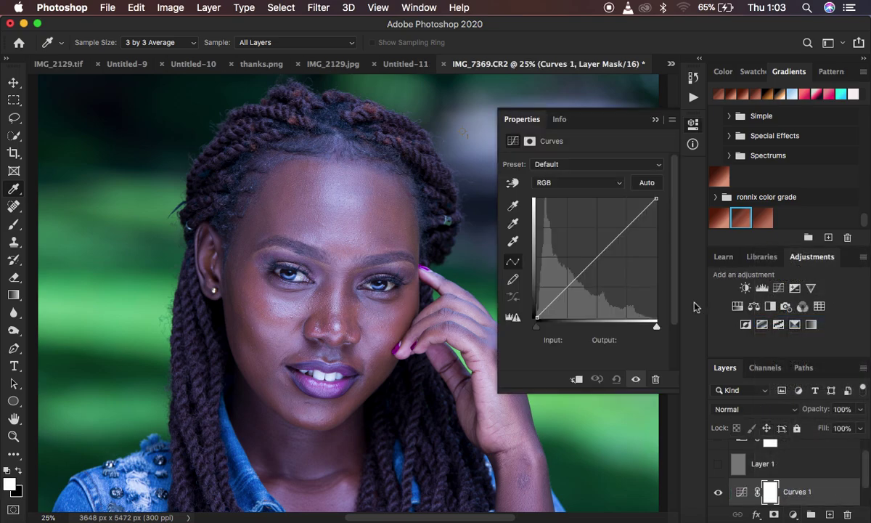
key("super+minus")
key("super+minus")
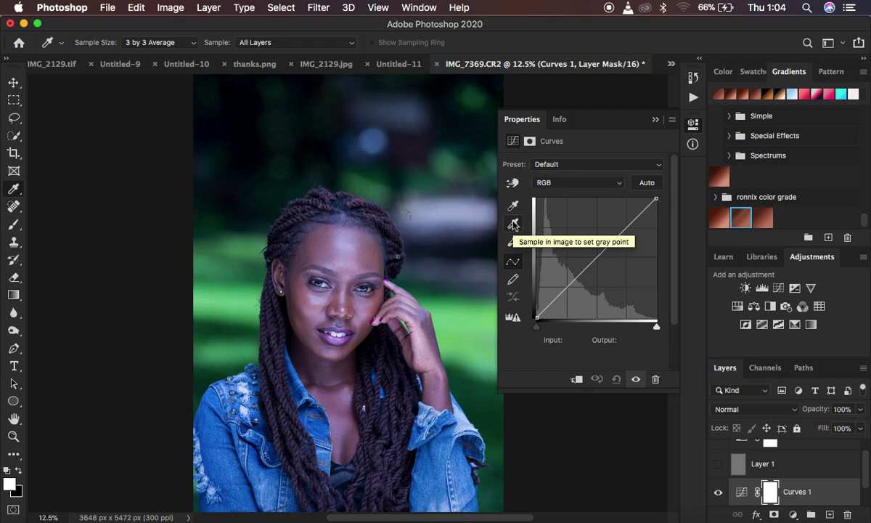
left_click(514, 226)
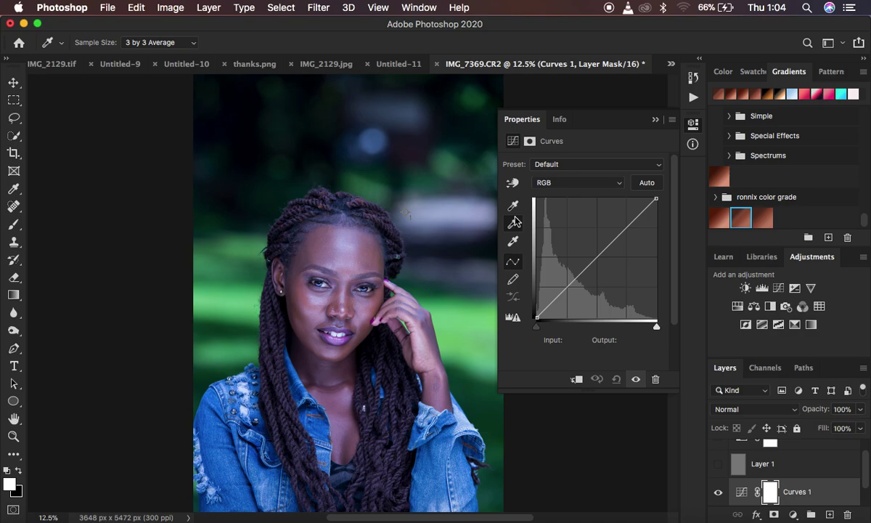
key("super+equal")
key("super+equal")
key("super+equal")
key("super+equal")
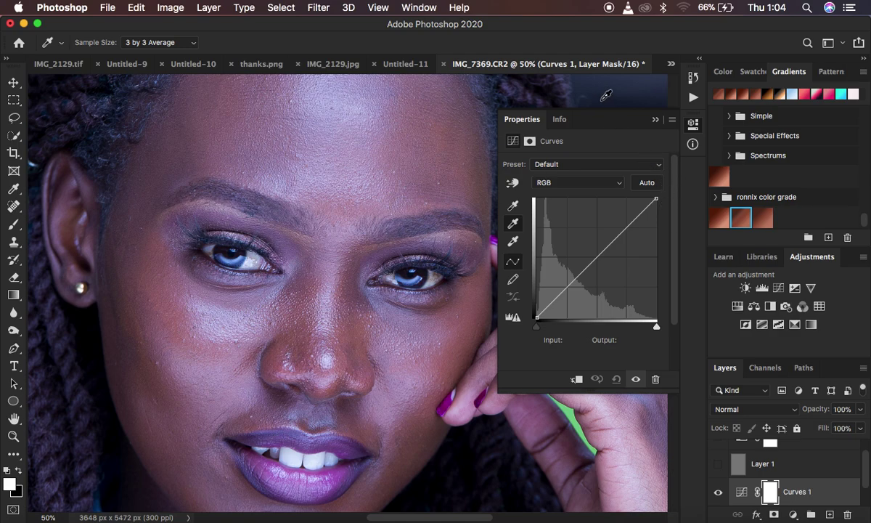
Step: Set the Curves gray point on the blurred gray background above her hair
scroll(566, 85, "right", 10)
scroll(565, 86, "up", 5)
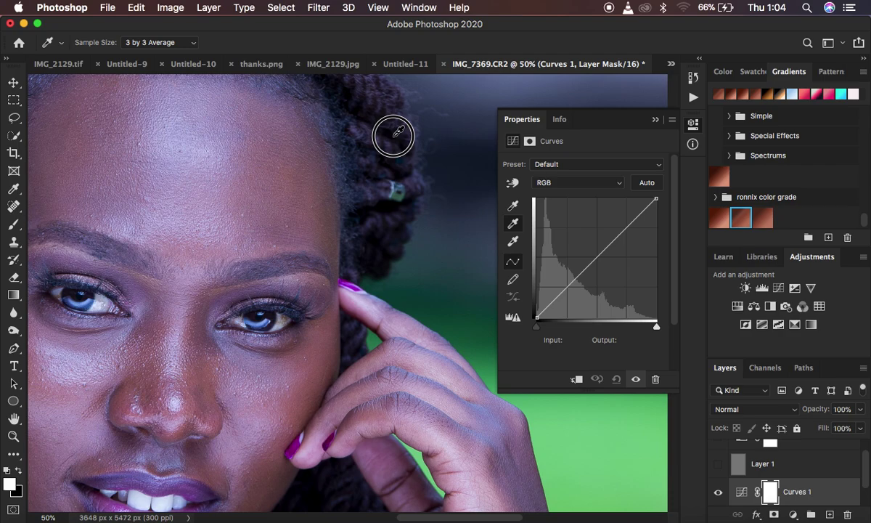
scroll(386, 184, "up", 5)
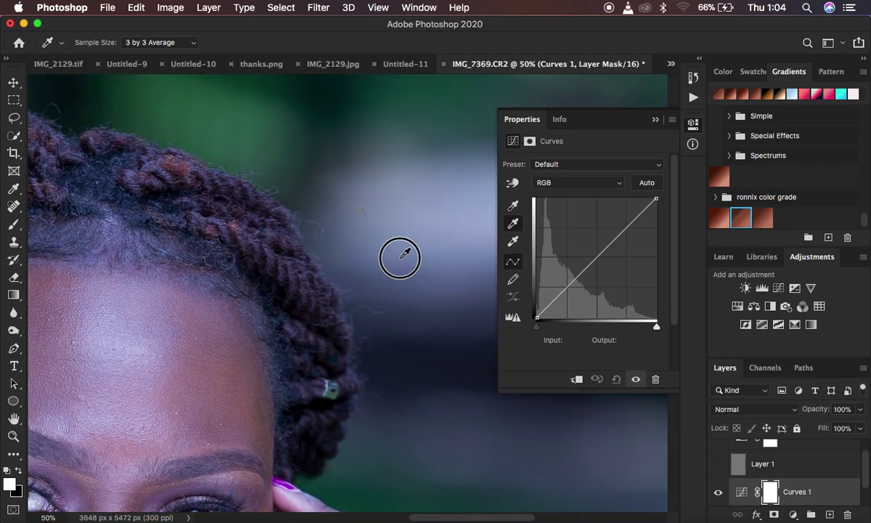
scroll(405, 255, "up", 2)
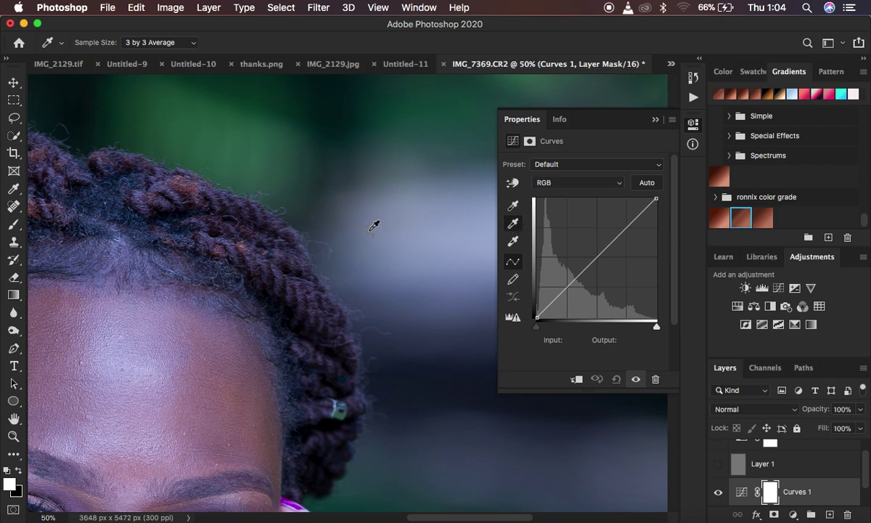
left_click(373, 226)
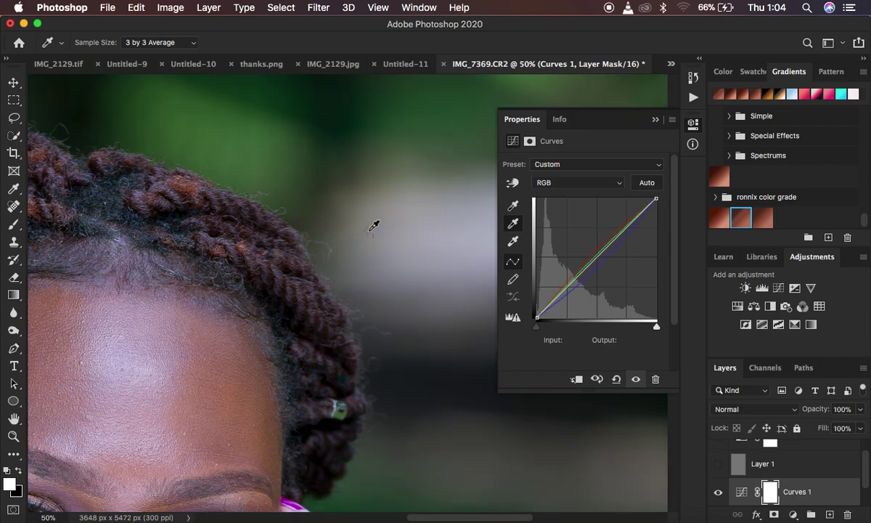
key("super+minus")
key("super+minus")
key("super+minus")
key("super+minus")
key("super+minus")
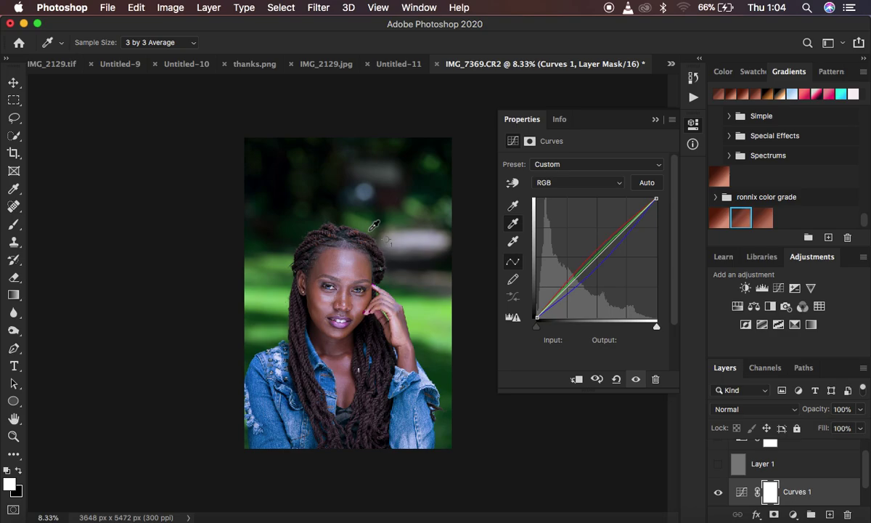
Step: Close the Curves properties and toggle Curves 1 on and off to compare, leaving it visible
left_click(655, 122)
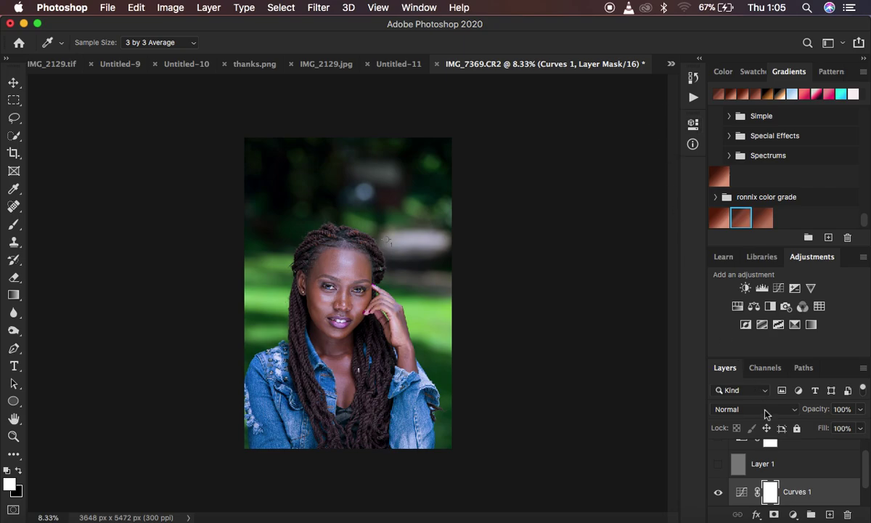
left_click(719, 493)
key("super+equal")
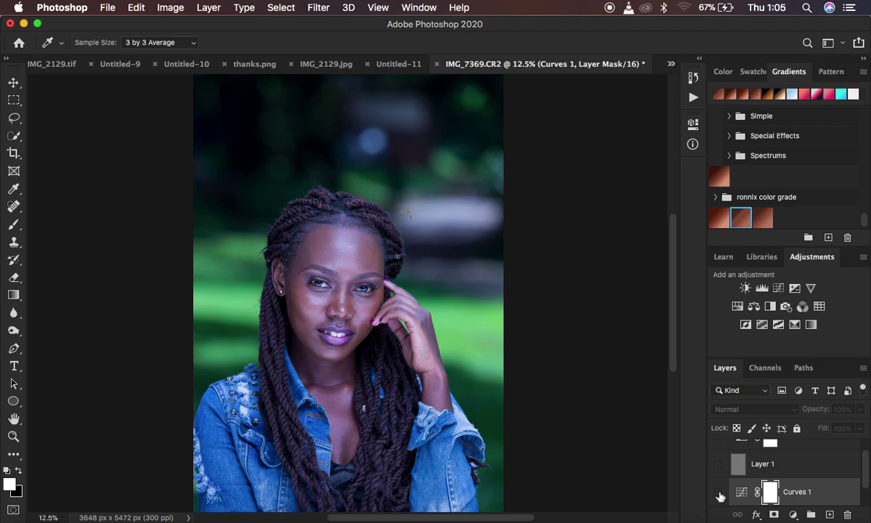
left_click(719, 494)
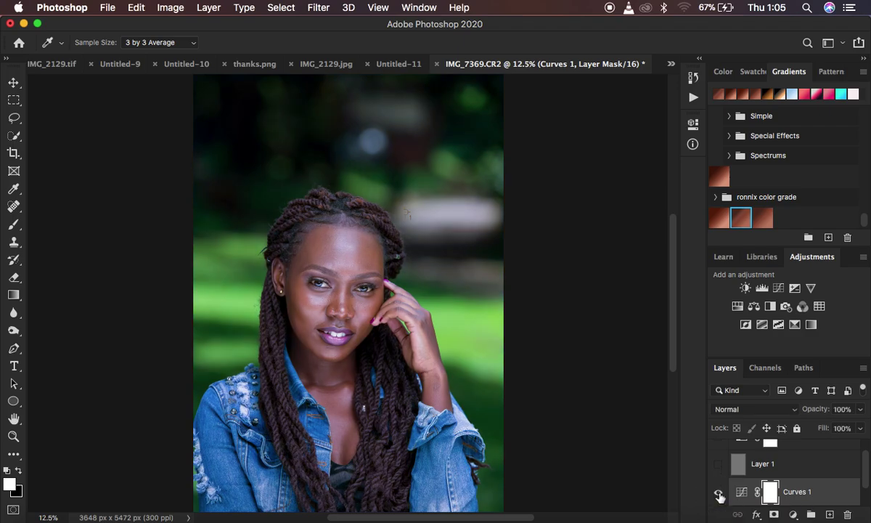
left_click(718, 494)
left_click(719, 494)
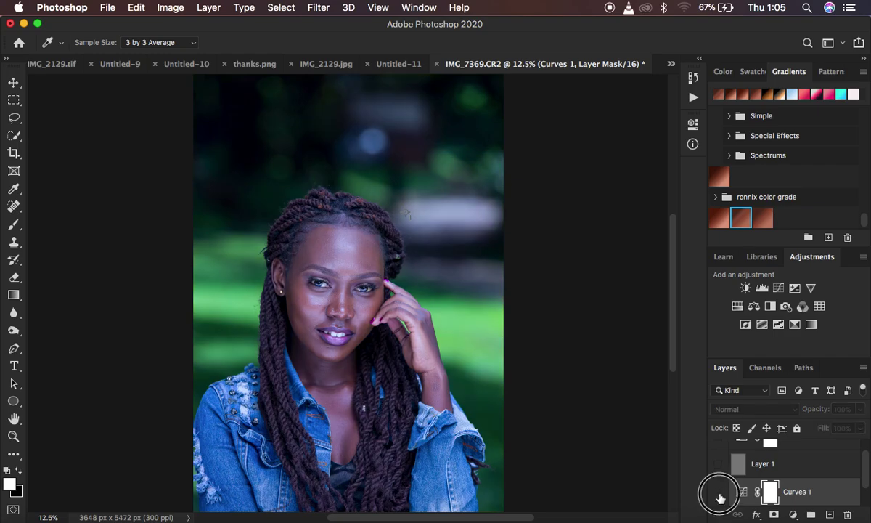
left_click(719, 494)
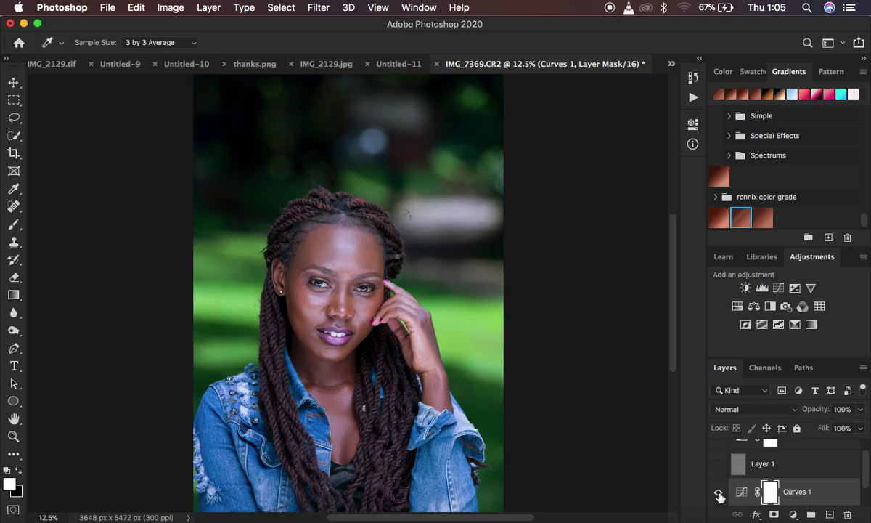
left_click(719, 493)
left_click(719, 494)
Step: Add a Brightness/Contrast layer above Curves 1 with Contrast at 12 and Brightness left at 0
left_click(792, 514)
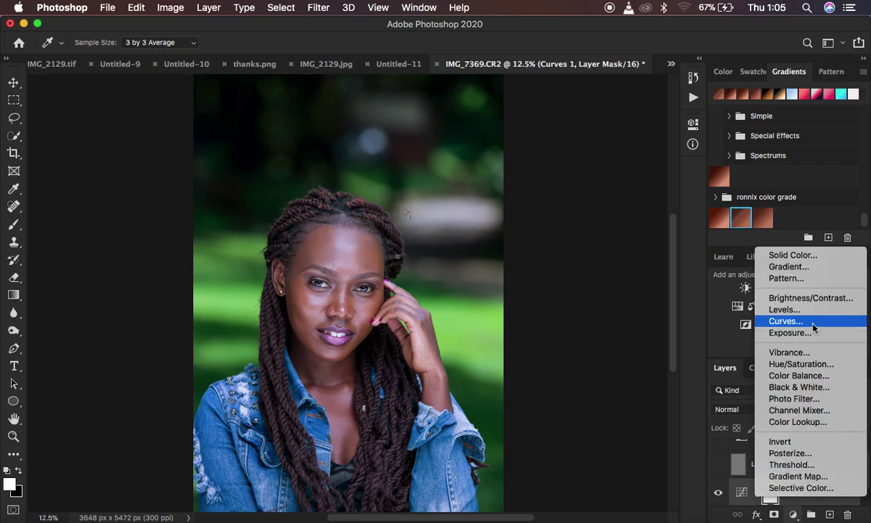
left_click(806, 298)
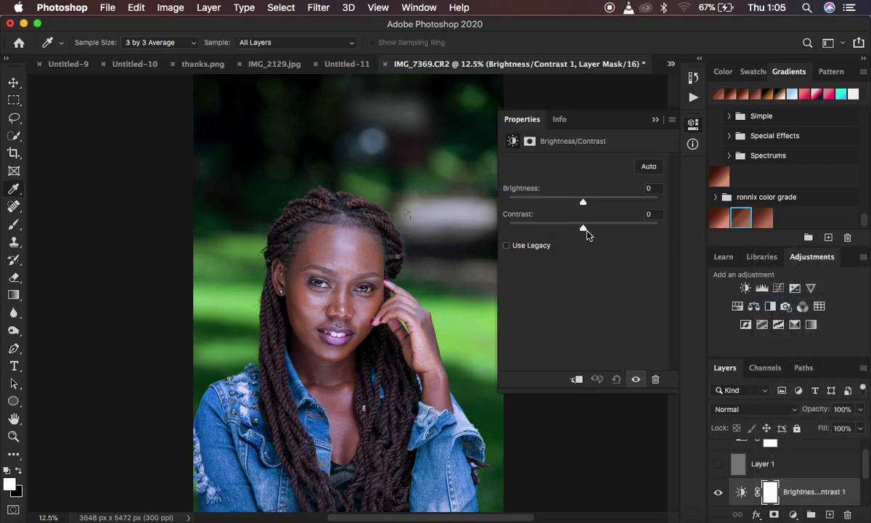
left_click_drag(583, 227, 595, 230)
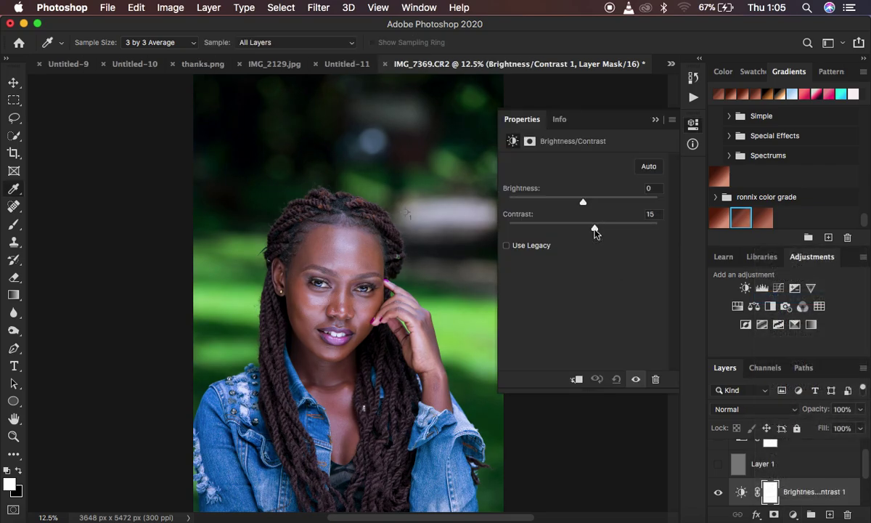
left_click(655, 121)
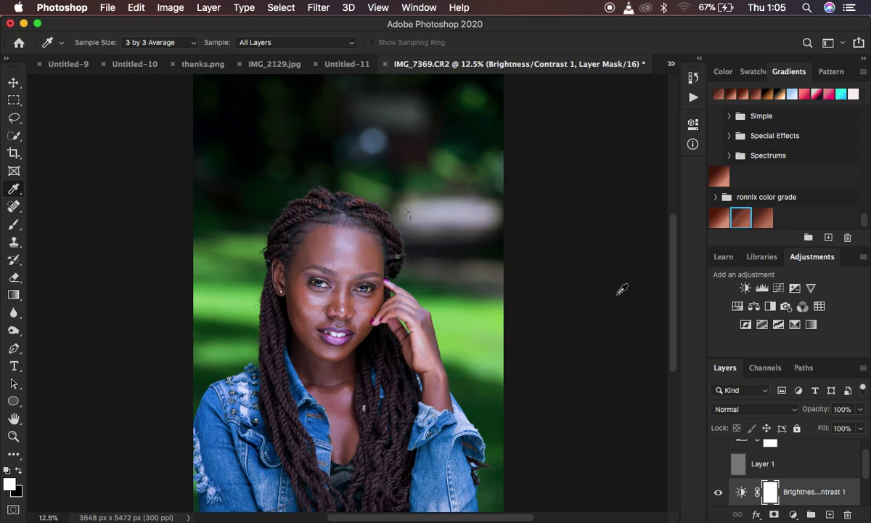